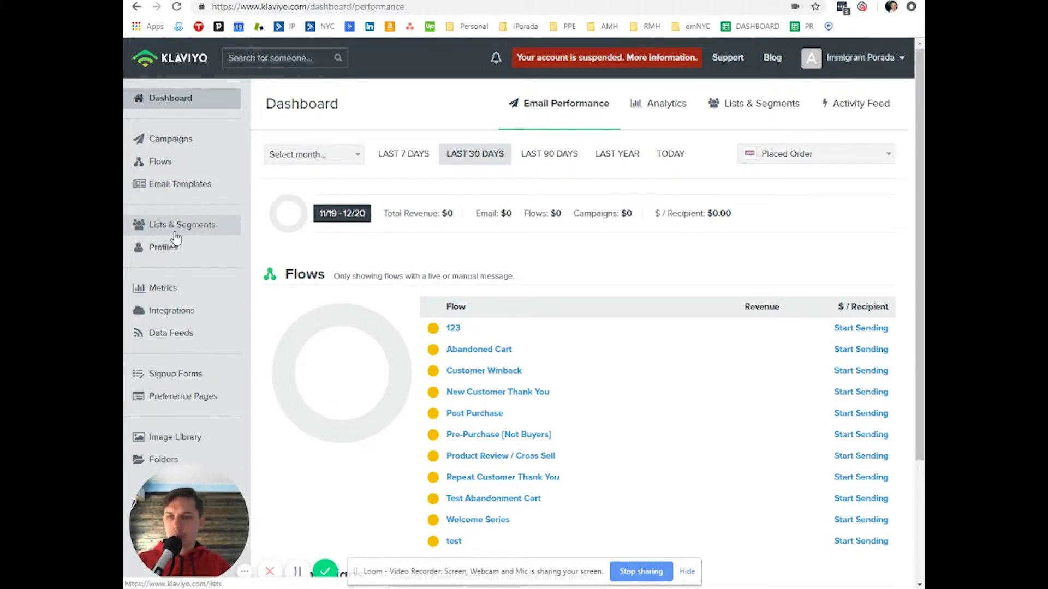
Step: Clone the Subject Line Split Test Example campaign, keep its name and recipients, and continue to content
left_click(170, 138)
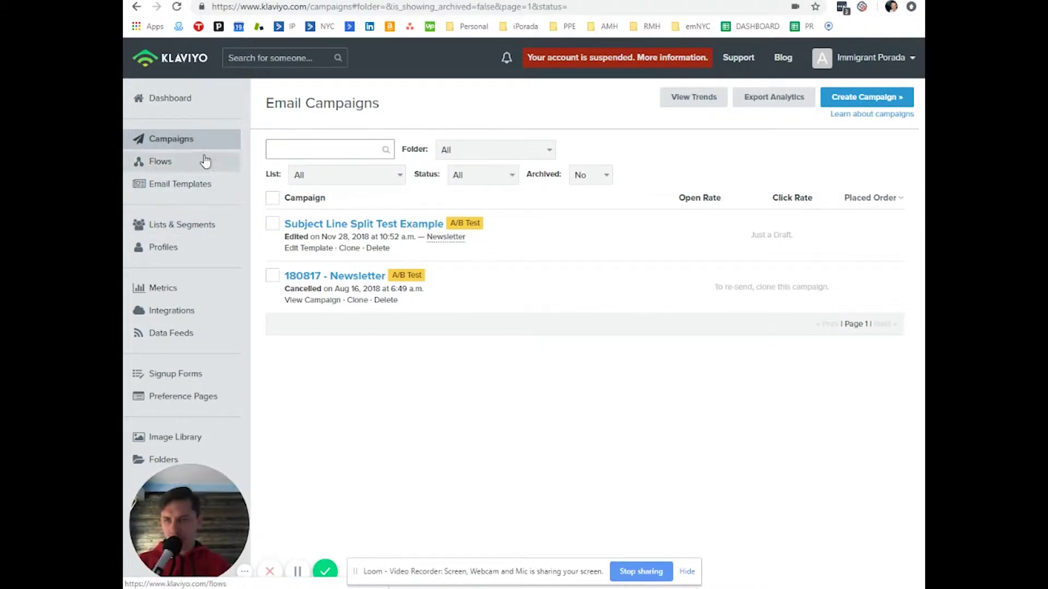
left_click(349, 247)
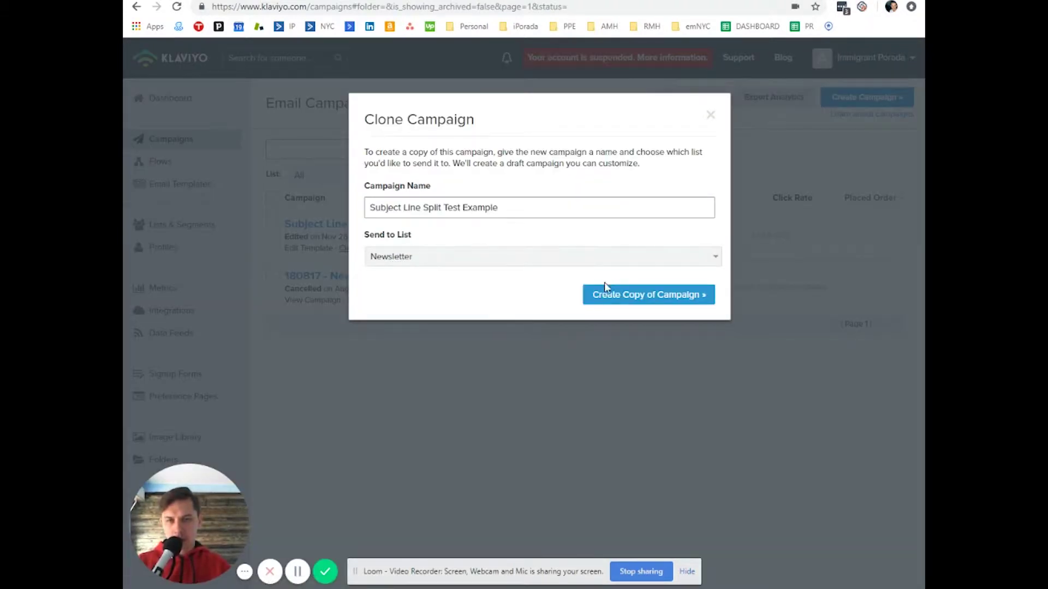
left_click(624, 299)
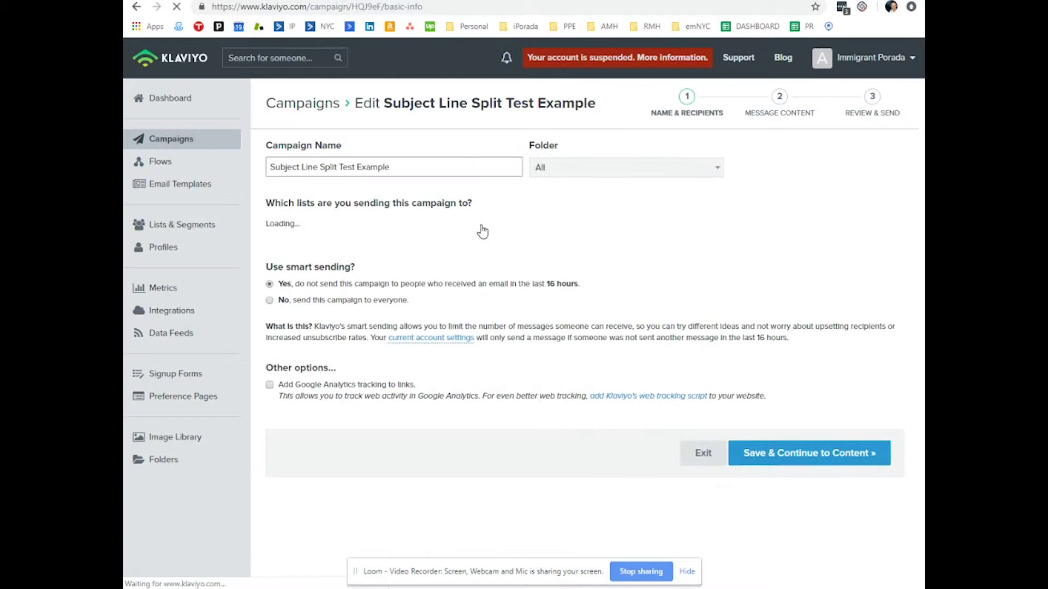
left_click(783, 508)
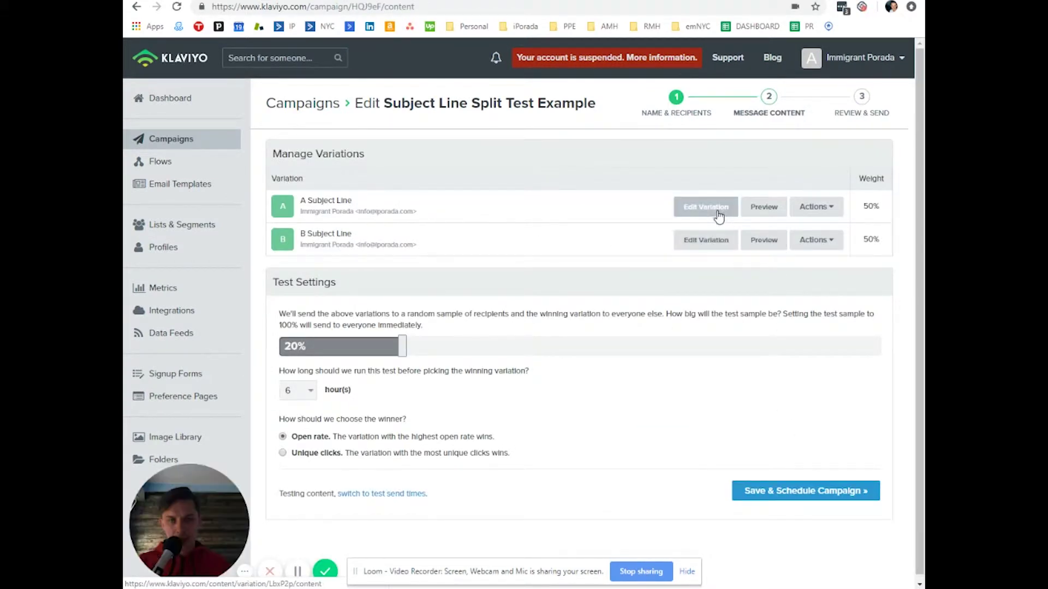
Step: Open variation A's sender and subject details and select its subject line text
left_click(709, 210)
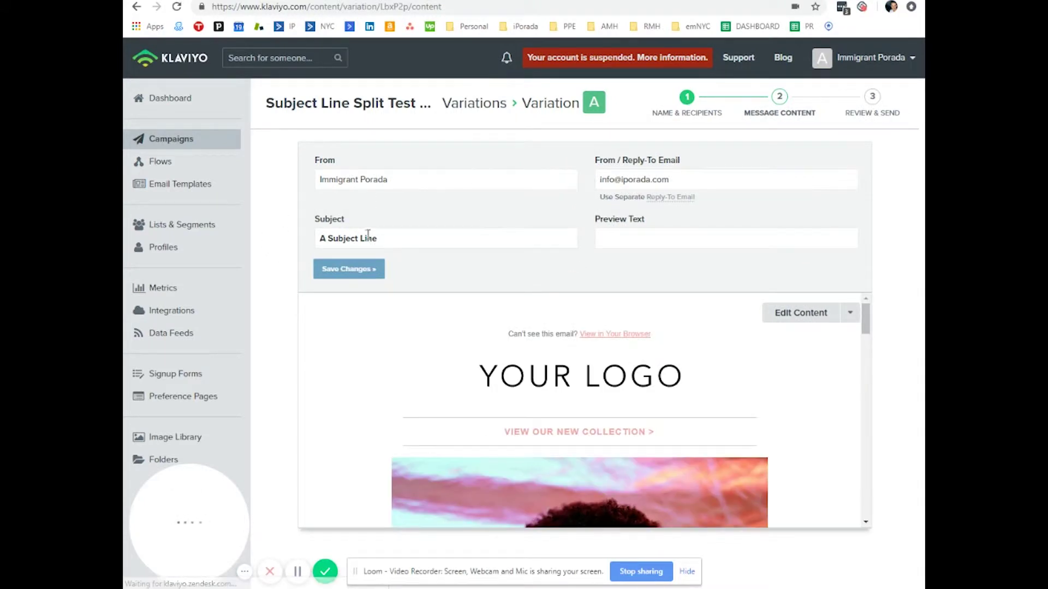
left_click(414, 243)
left_click_drag(415, 242, 304, 225)
left_click(437, 220)
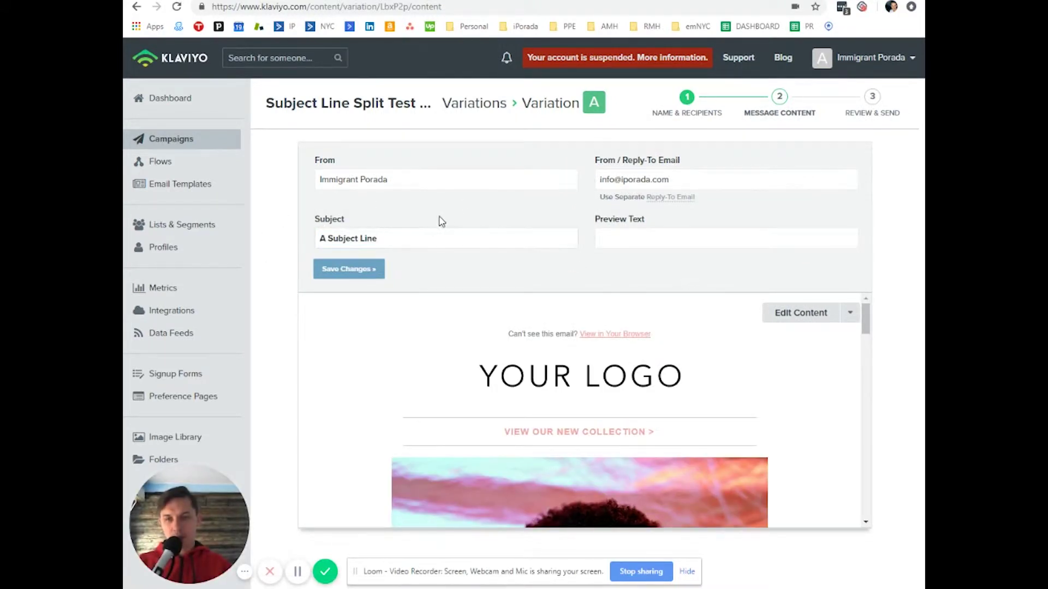
left_click(653, 240)
left_click_drag(639, 220, 596, 227)
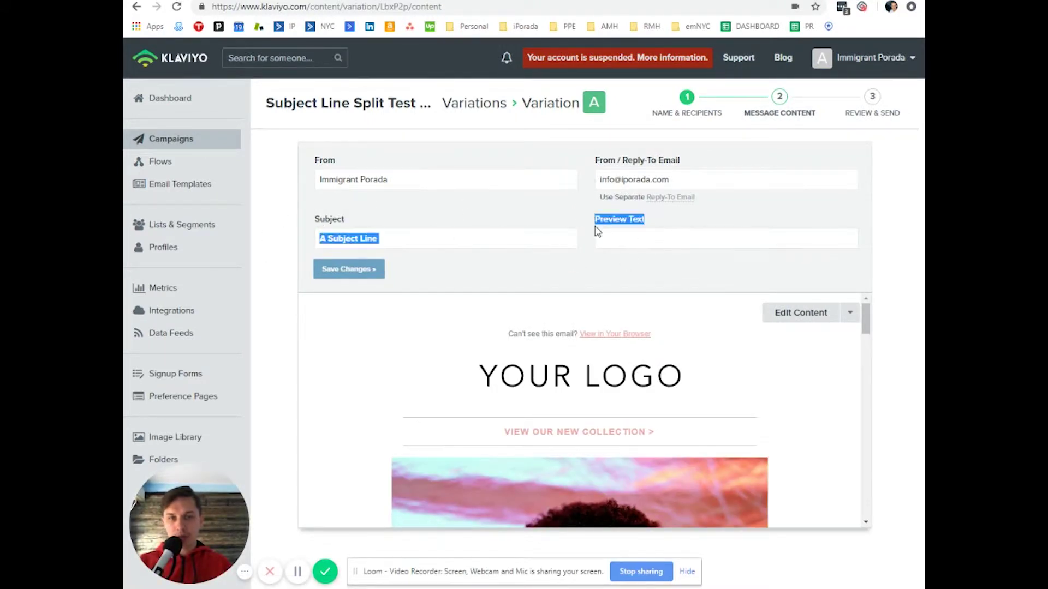
left_click(614, 246)
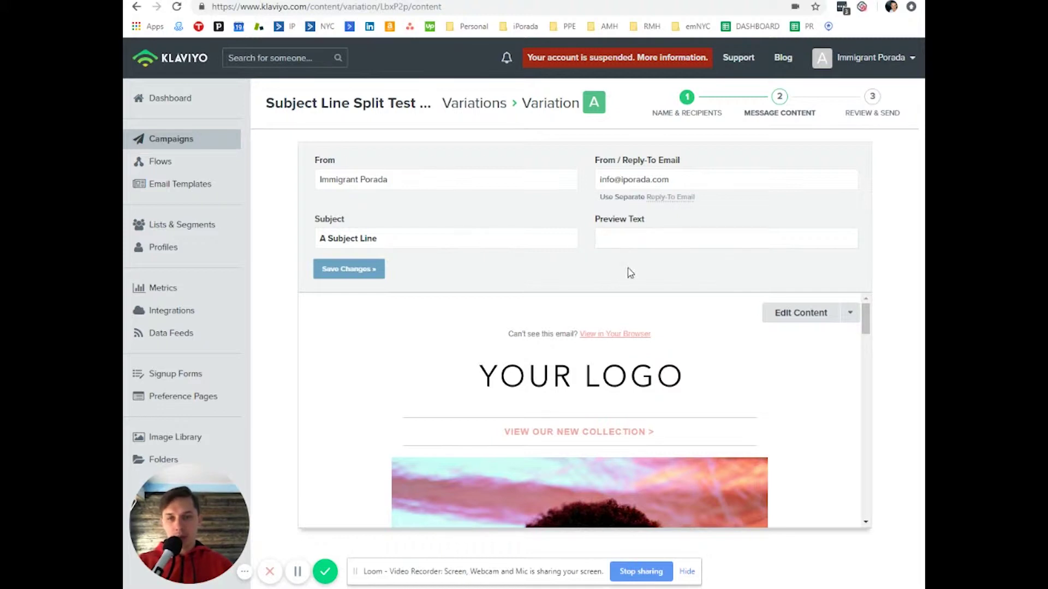
Step: Copy 'A Subject Line' from the subject into variation A's empty preview text field
left_click(422, 241)
key("ctrl+a")
key("ctrl+c")
left_click(769, 243)
key("ctrl+v")
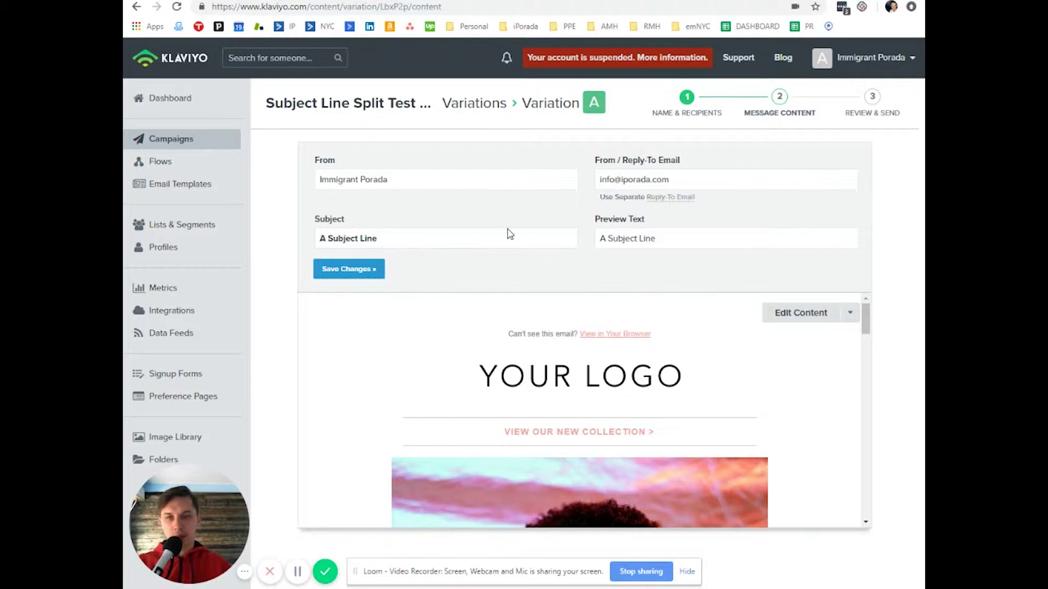
key("ctrl+a")
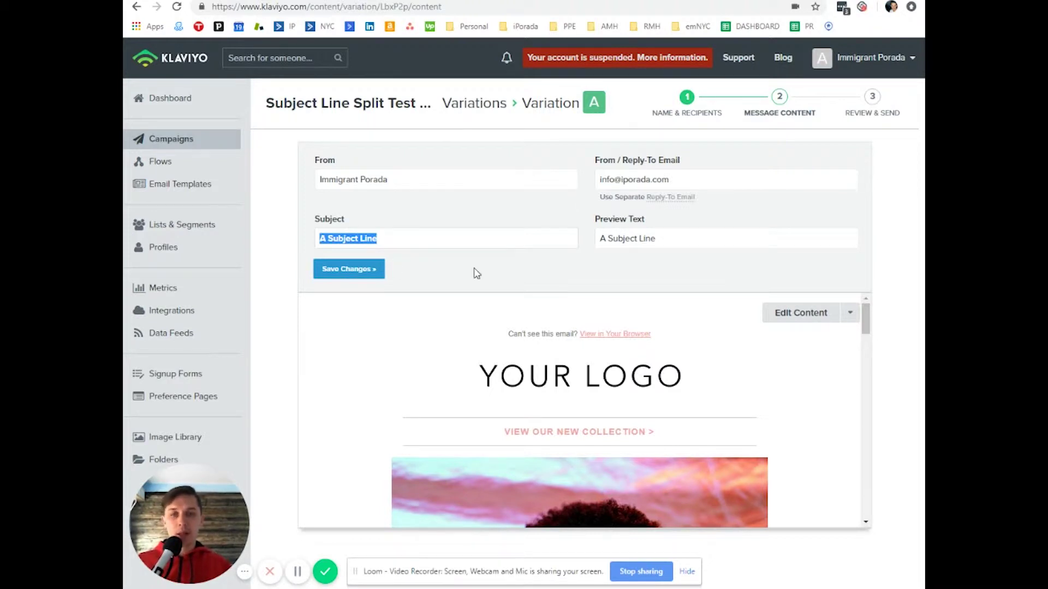
left_click_drag(660, 243, 500, 246)
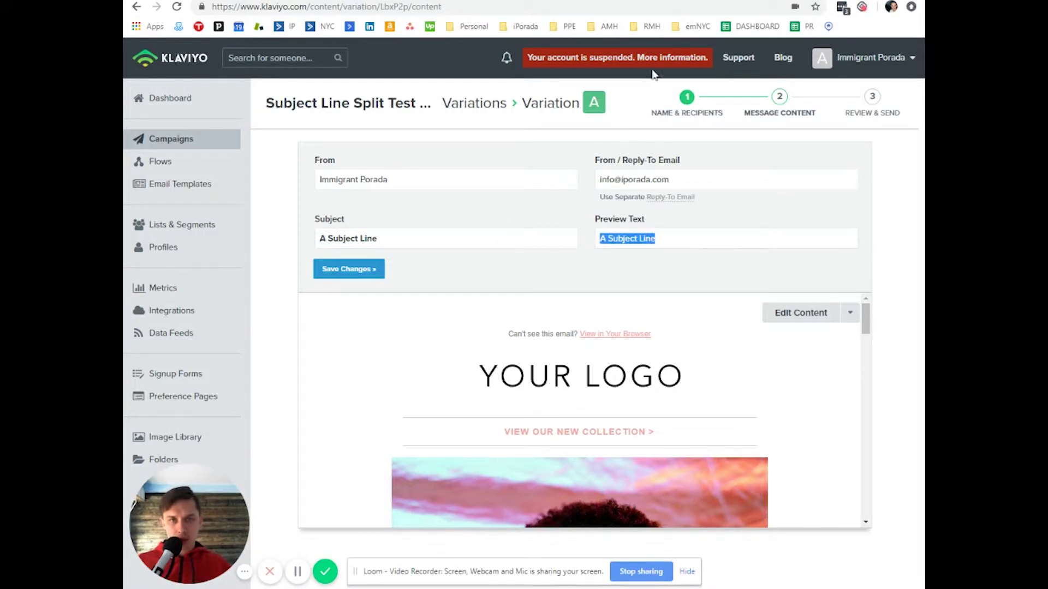
Step: Open the Insert Preview Text help article and snip its Gmail inbox example, marking subject and preview text
left_click(638, 3)
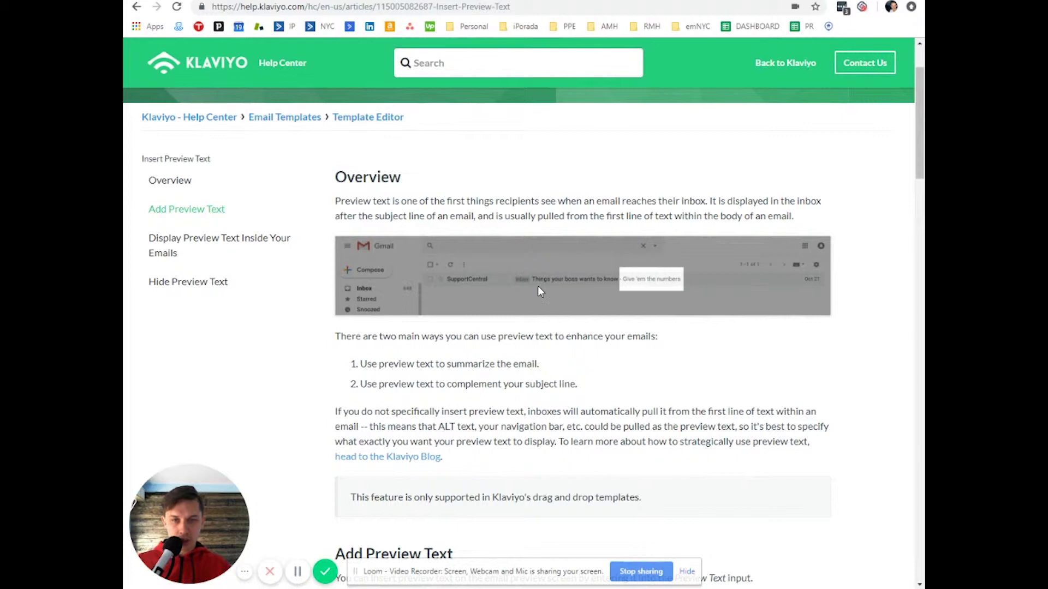
left_click(361, 87)
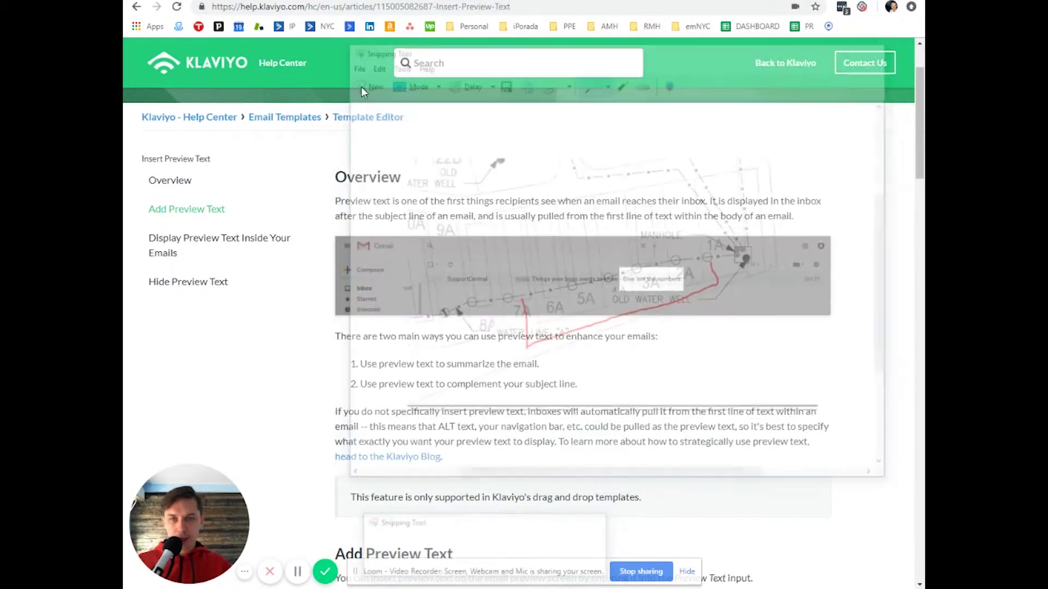
left_click_drag(312, 200, 887, 381)
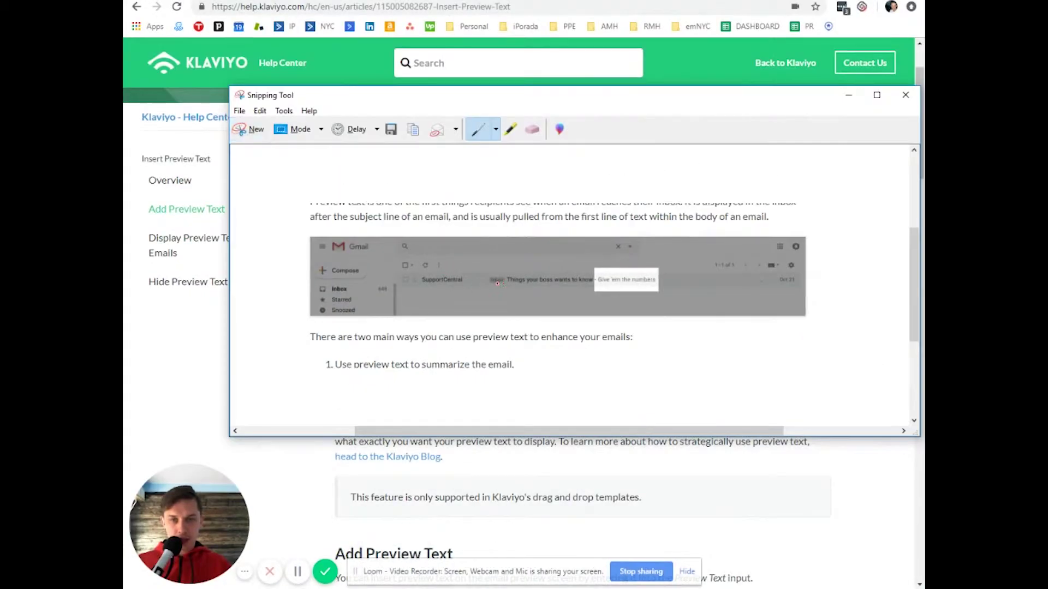
mouse_move(492, 286)
left_mouse_down()
mouse_move(587, 283)
mouse_move(599, 292)
mouse_move(666, 274)
mouse_move(589, 270)
left_mouse_up()
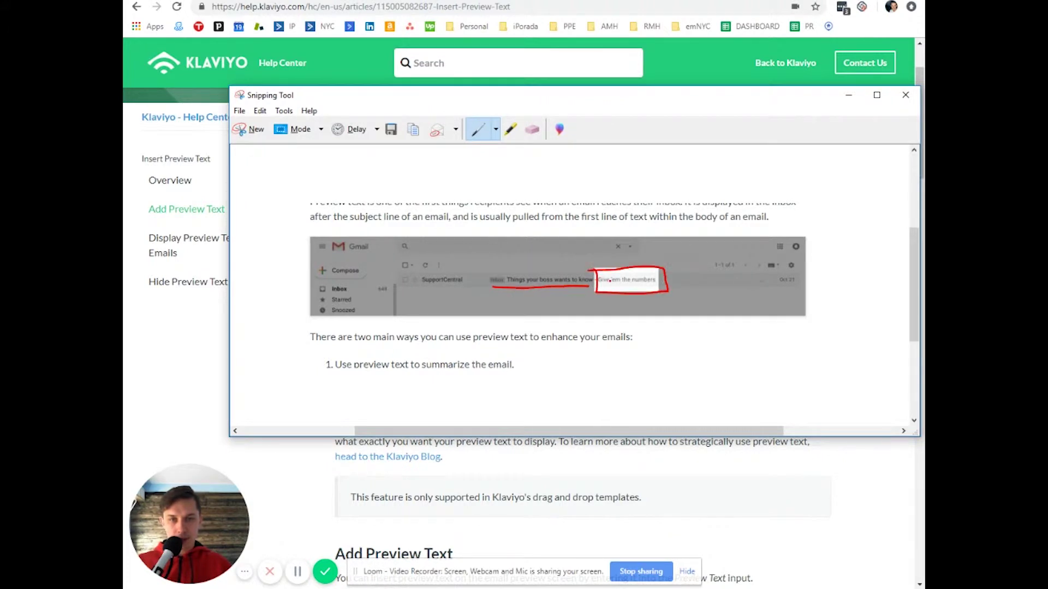
mouse_move(690, 236)
left_mouse_down()
mouse_move(658, 267)
mouse_move(681, 261)
left_mouse_up()
left_click(819, 496)
Step: Scroll the article to its table of preheader character limits per email client
scroll(739, 399, "down", 15)
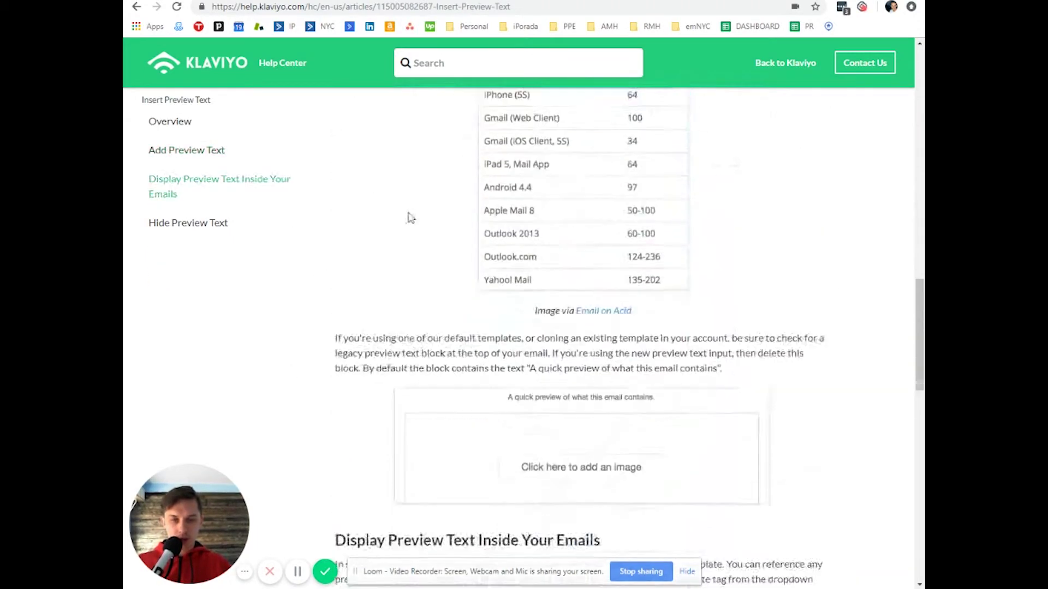
scroll(410, 217, "up", 3)
left_click(474, 12)
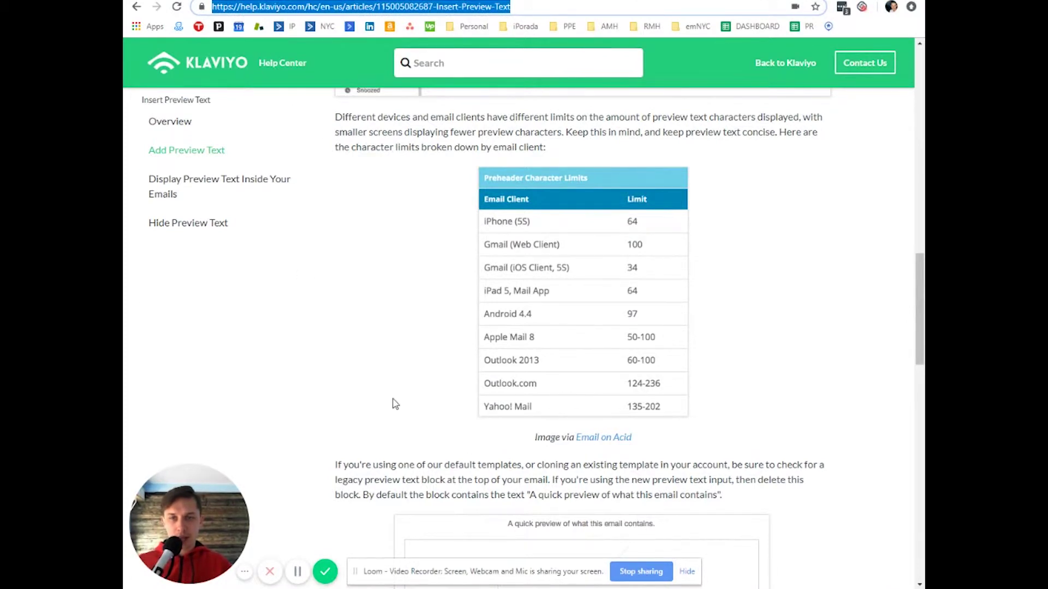
scroll(662, 311, "up", 1)
scroll(552, 355, "down", 3)
scroll(739, 353, "up", 2)
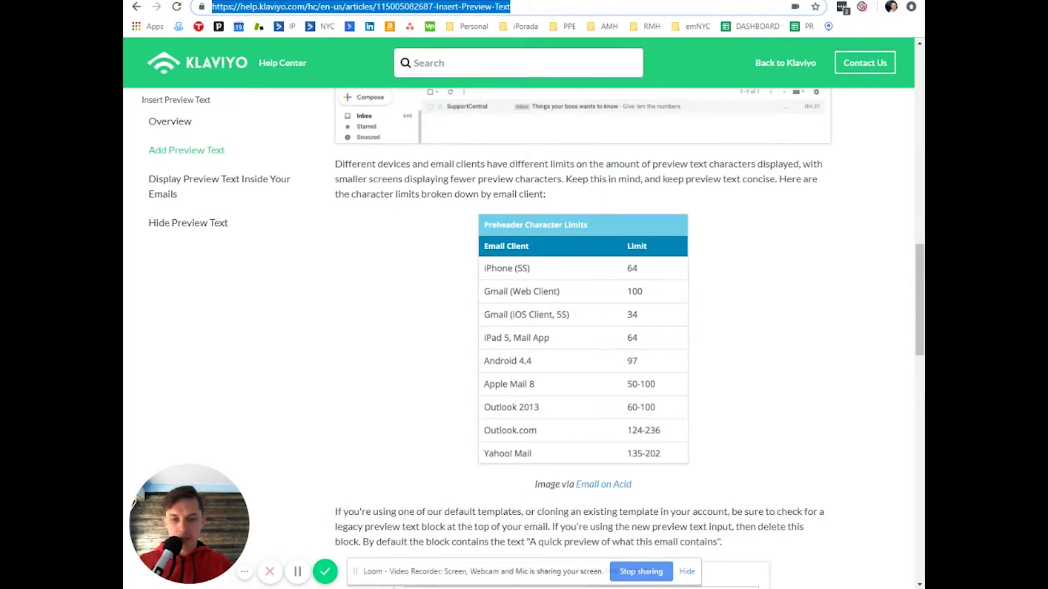
Step: Snip the preheader limits table and draw red boxes around the 64, 100 and 34 limits
left_click(256, 131)
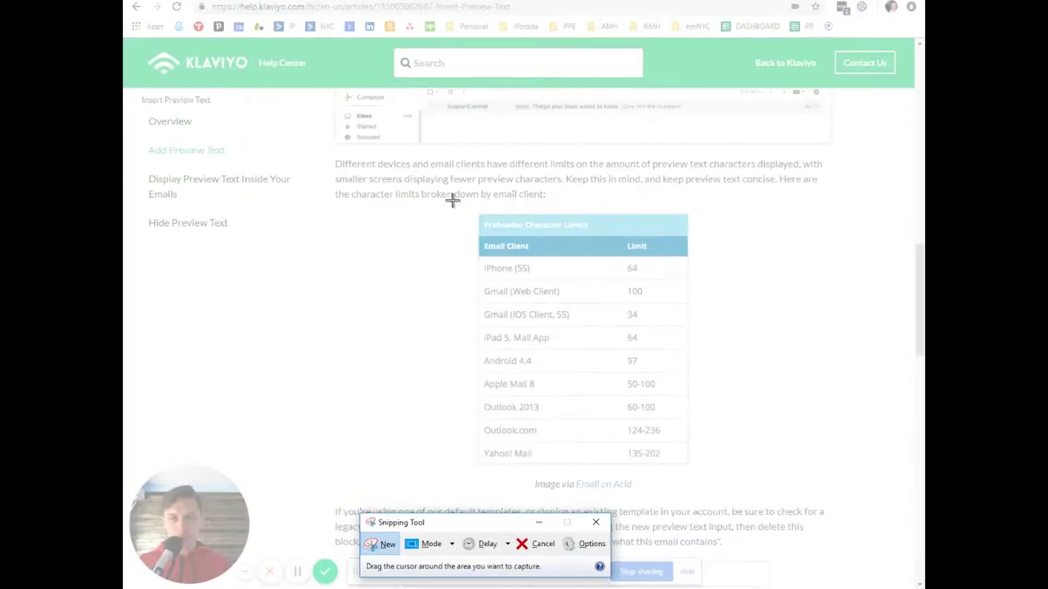
left_click_drag(455, 197, 721, 508)
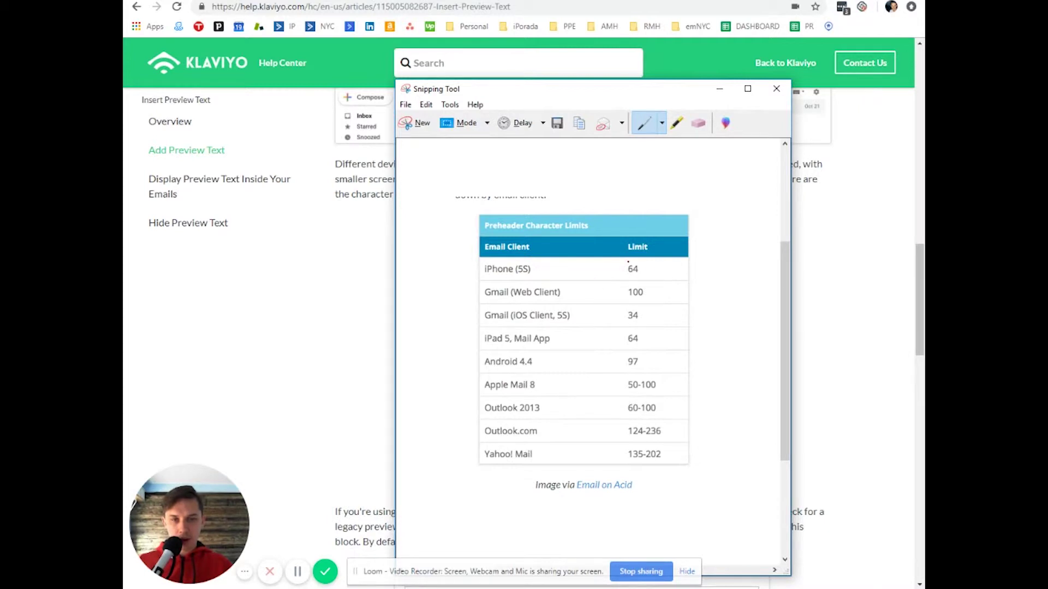
mouse_move(622, 261)
left_mouse_down()
mouse_move(656, 275)
mouse_move(628, 278)
mouse_move(644, 309)
mouse_move(582, 279)
left_mouse_up()
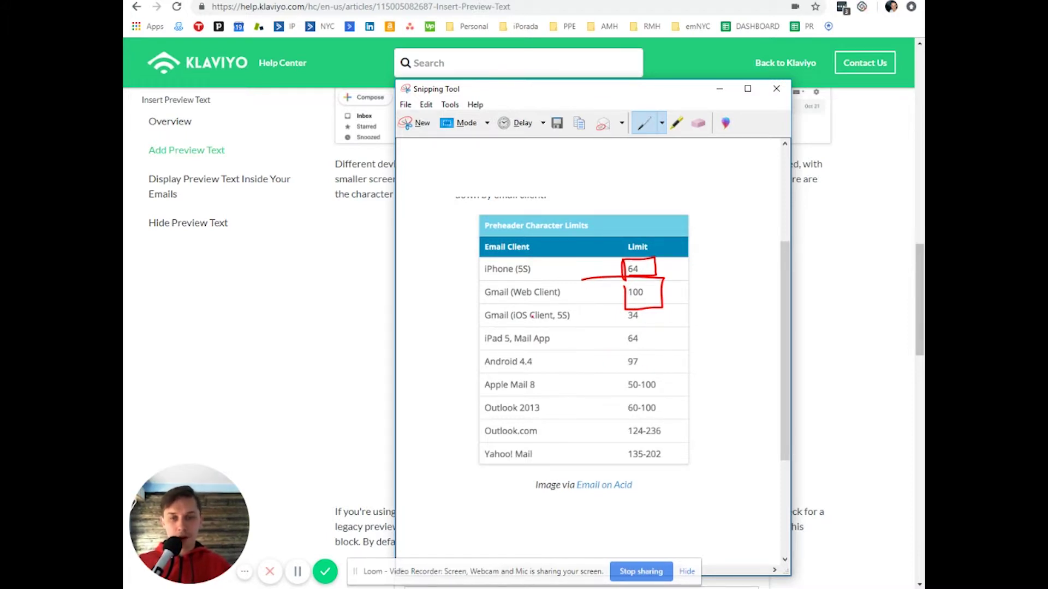
mouse_move(623, 306)
left_mouse_down()
mouse_move(647, 325)
mouse_move(623, 325)
left_mouse_up()
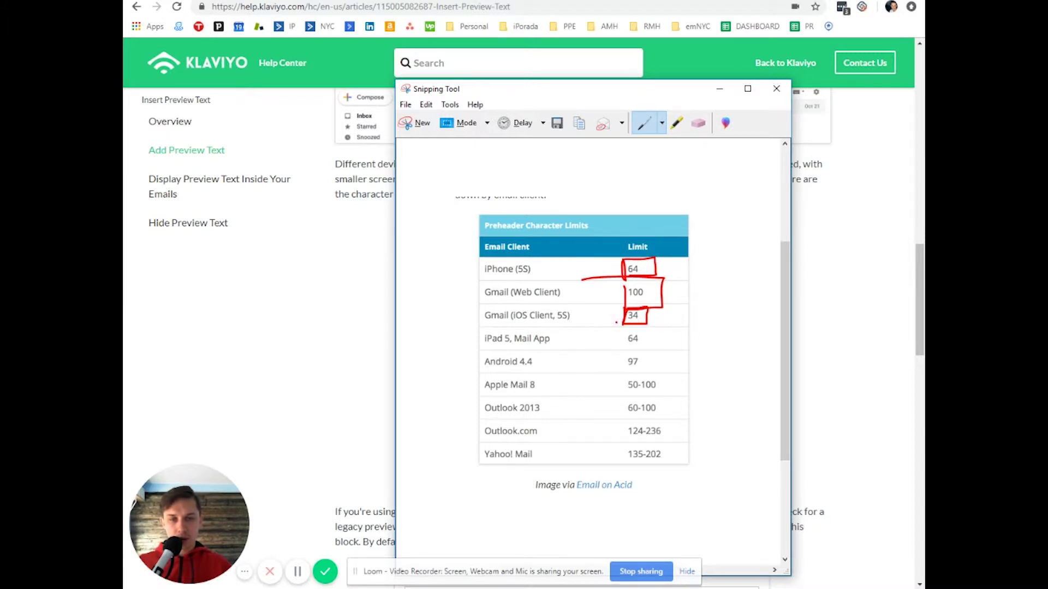